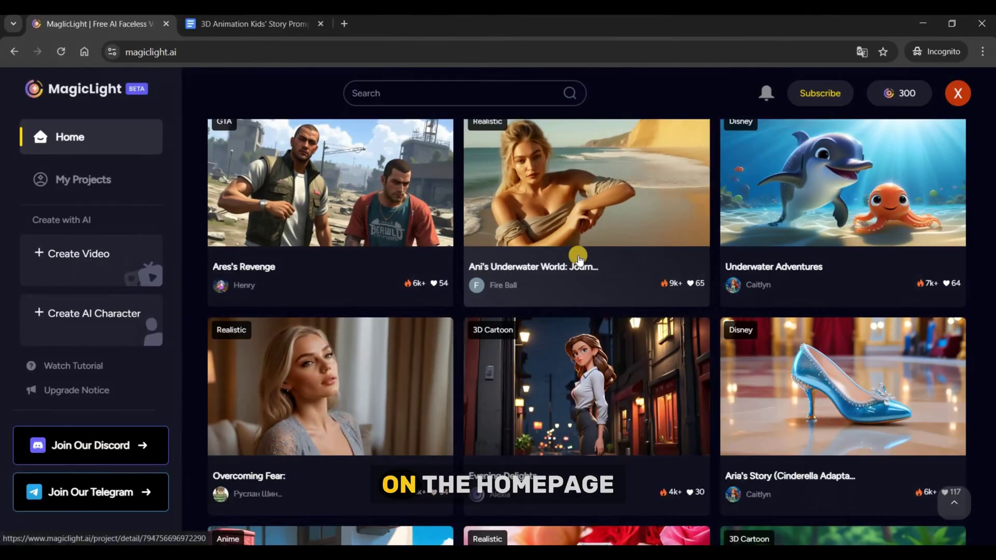
# Create a new AI video in Landscape, with English as the video language and the Disney 3.0 style card.
pyautogui.scroll(-5, 578, 259)
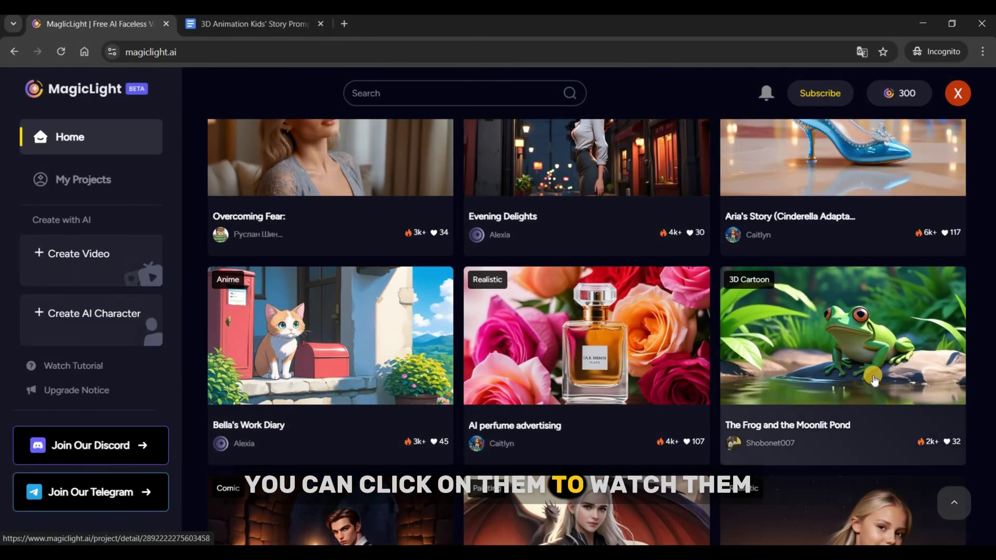
pyautogui.scroll(5, 875, 372)
pyautogui.scroll(5, 455, 189)
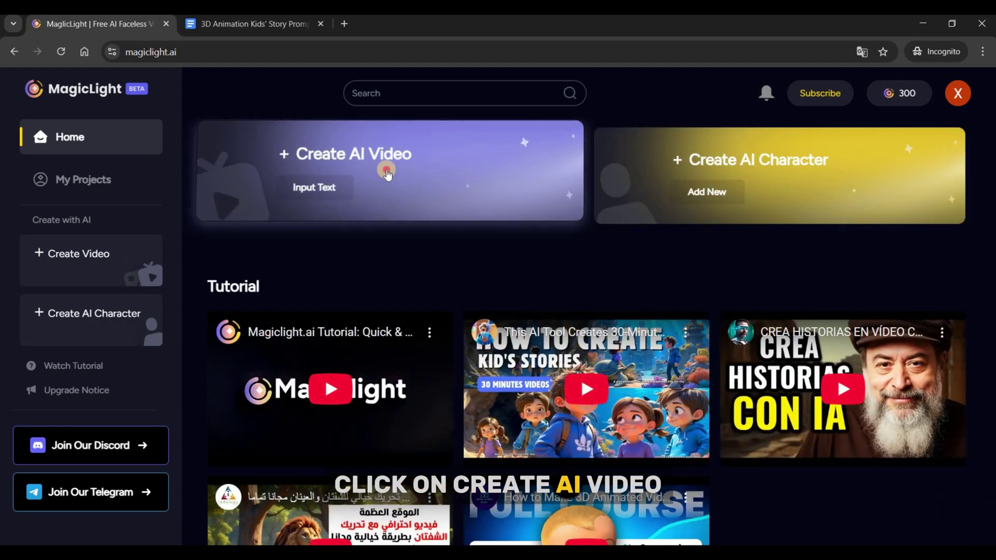
pyautogui.click(387, 175)
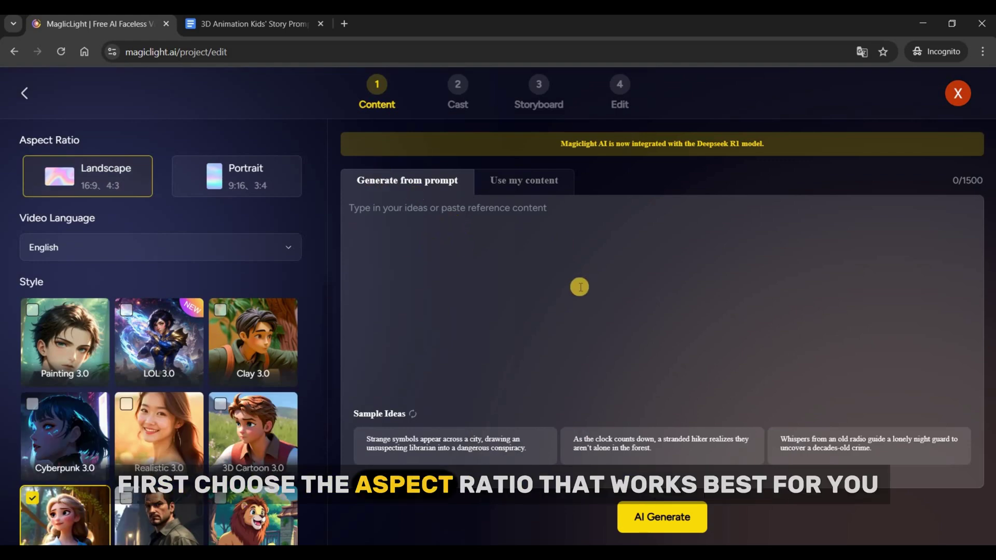
pyautogui.tripleClick(767, 146)
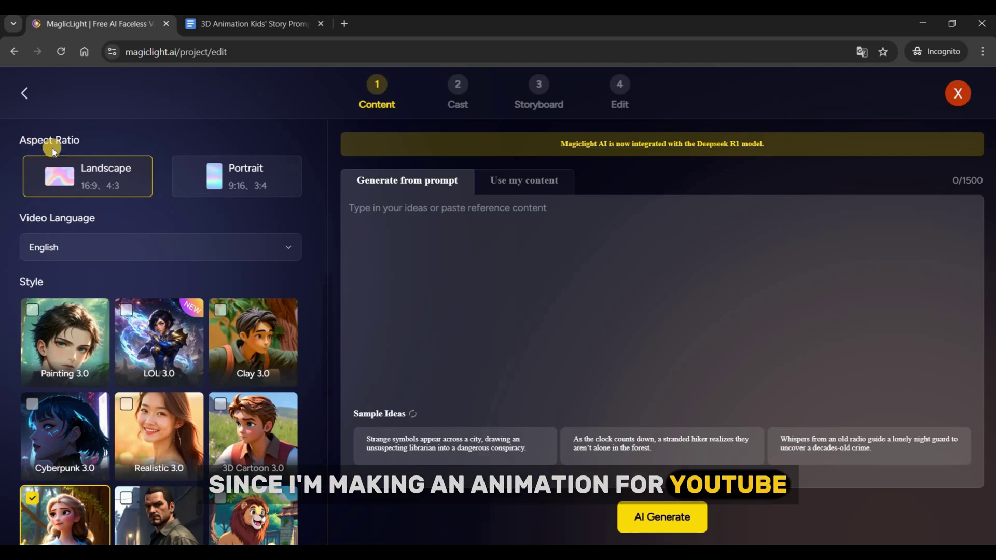
pyautogui.click(233, 253)
pyautogui.click(160, 264)
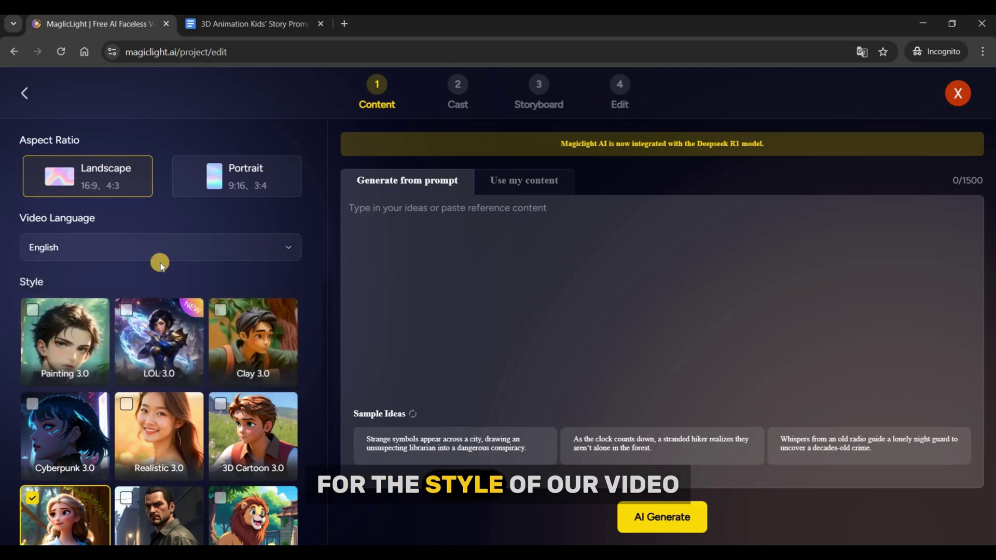
pyautogui.scroll(-4, 249, 322)
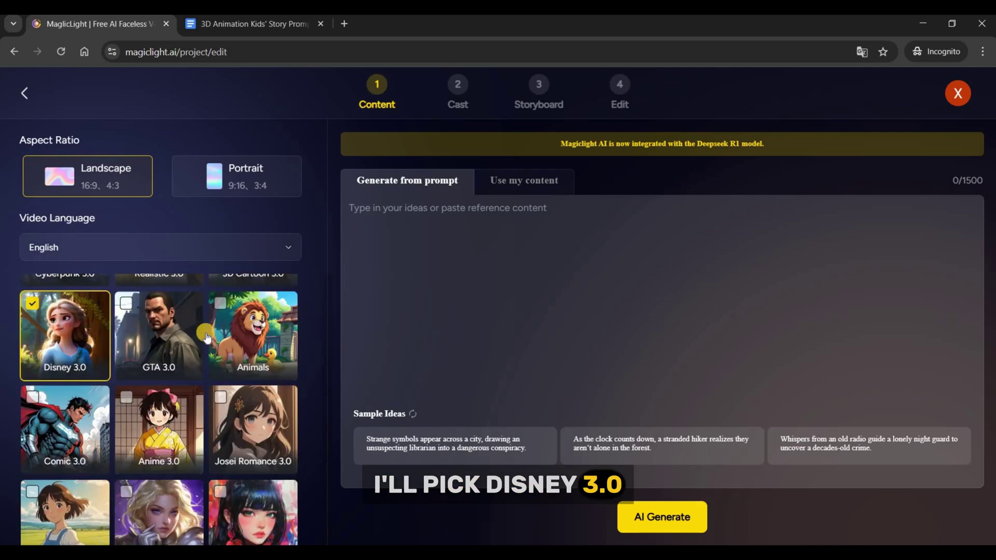
pyautogui.click(142, 347)
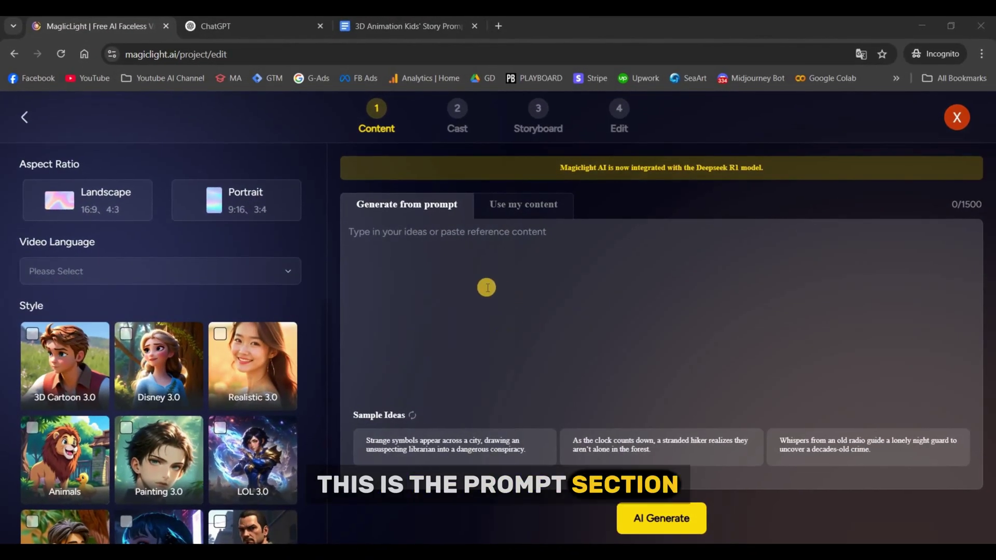
# Copy the Kids' Story Prompt from Google Docs, then paste and send it in ChatGPT.
pyautogui.click(249, 26)
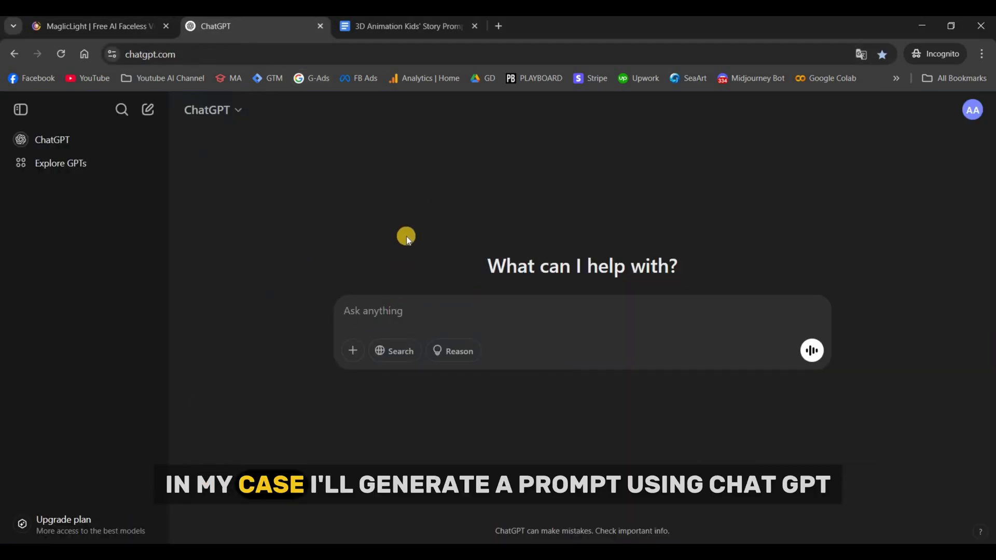
pyautogui.click(359, 25)
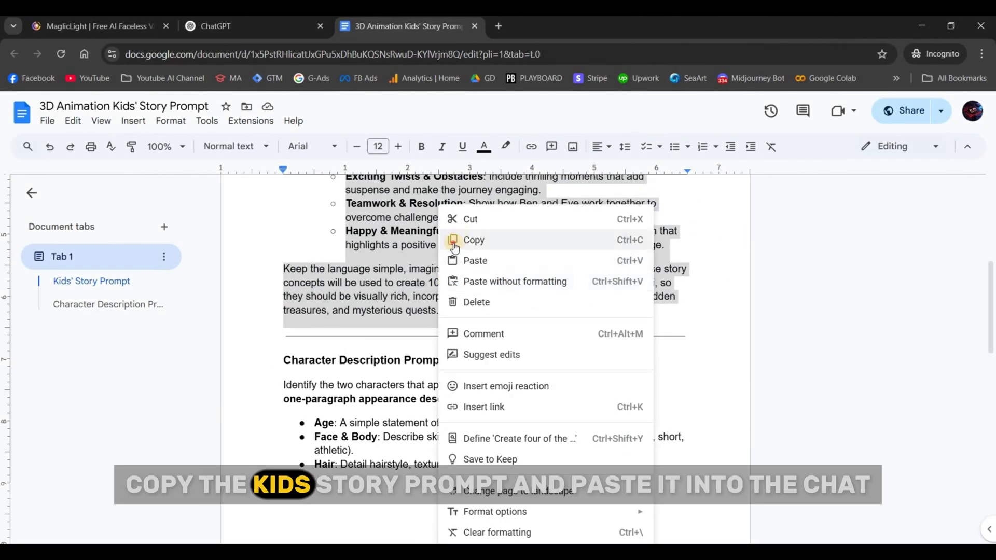
pyautogui.hotkey('ctrl', 'c')
pyautogui.click(260, 26)
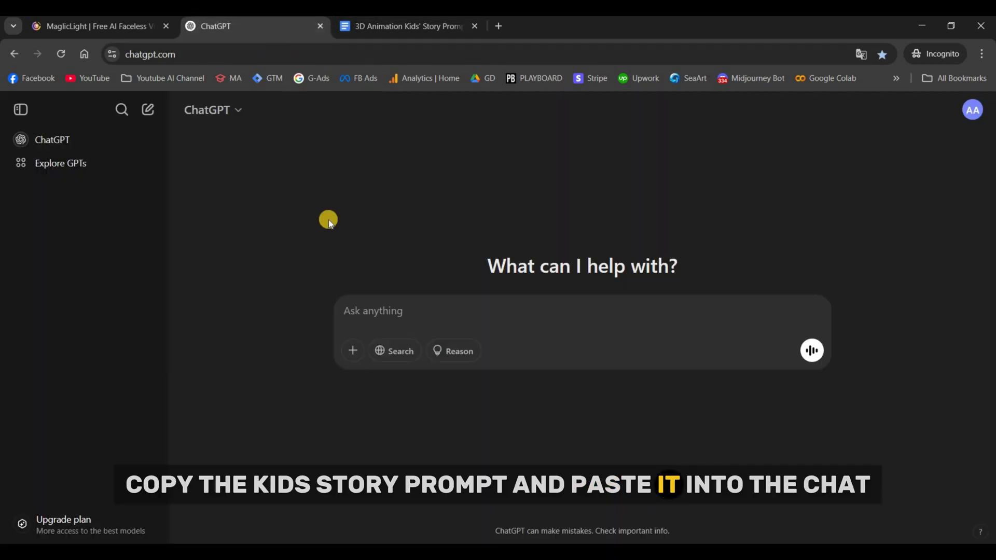
pyautogui.rightClick(369, 304)
pyautogui.click(421, 156)
pyautogui.click(811, 389)
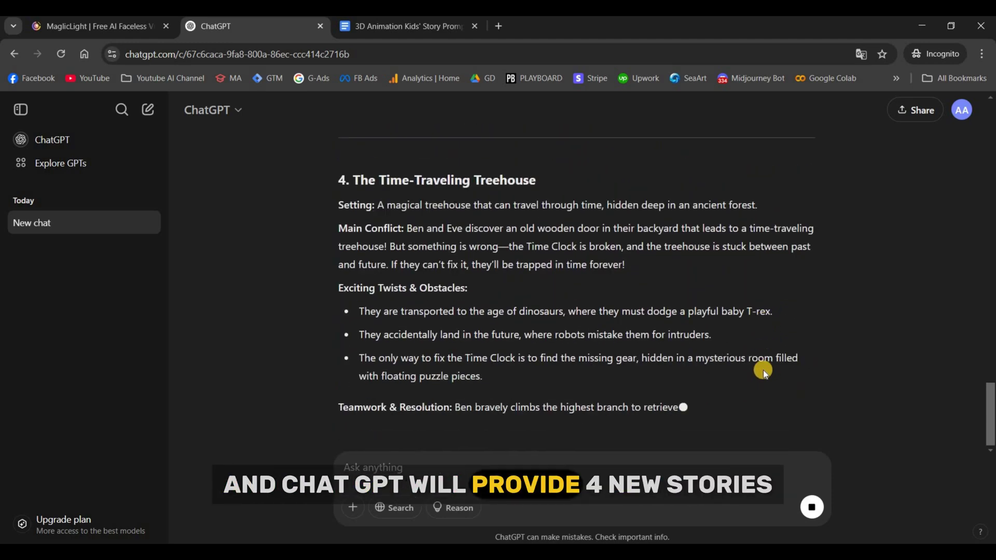
# Select the full text of story 2, 'The Skyship and the Storm King', in ChatGPT's reply.
pyautogui.scroll(15, 763, 369)
pyautogui.scroll(-10, 355, 234)
pyautogui.scroll(-4, 413, 300)
pyautogui.scroll(16, 413, 290)
pyautogui.moveTo(347, 195); pyautogui.dragTo(645, 207)
pyautogui.moveTo(348, 195); pyautogui.dragTo(773, 285)
pyautogui.scroll(-3, 502, 240)
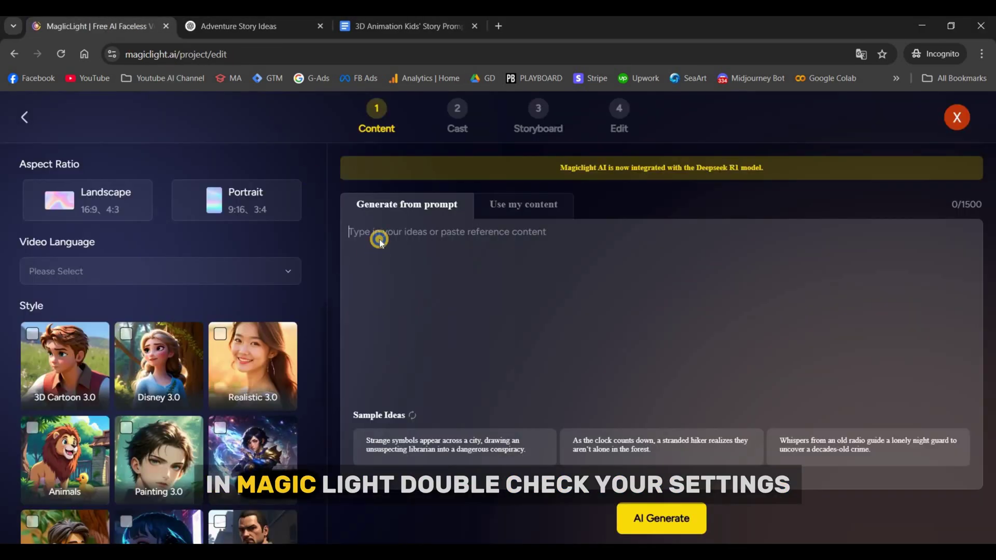
# Paste the skyship story into MagicLight's prompt and reselect Landscape and English.
pyautogui.click(430, 347)
pyautogui.hotkey('ctrl', 'v')
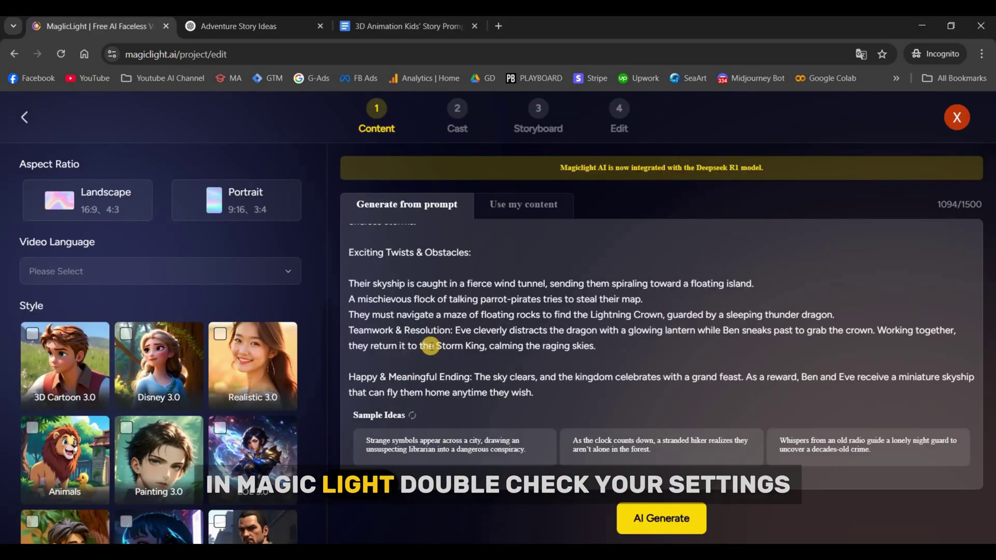
pyautogui.click(90, 205)
pyautogui.click(153, 281)
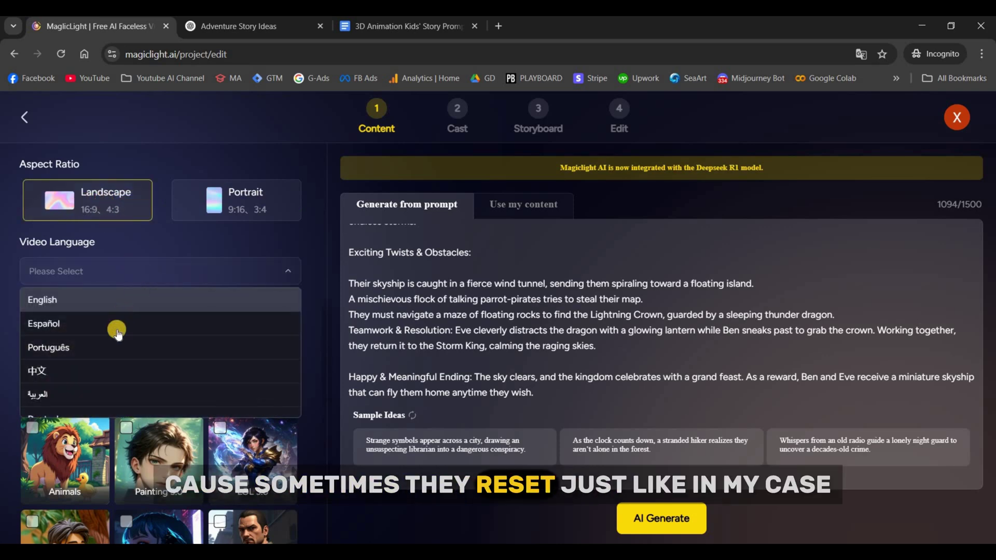
pyautogui.click(120, 296)
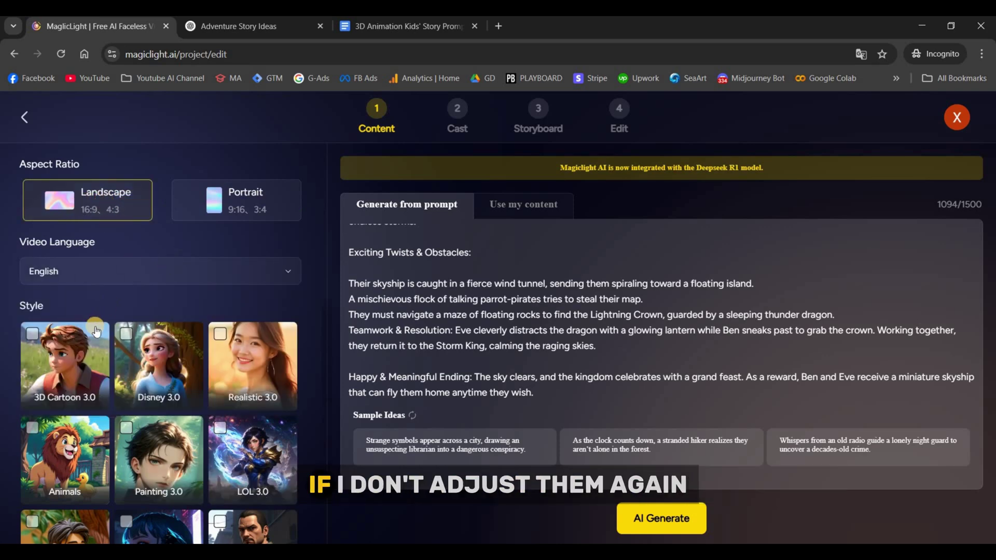
# Generate the script from the pasted story with AI Generate.
pyautogui.scroll(-1, 45, 346)
pyautogui.scroll(1, 54, 342)
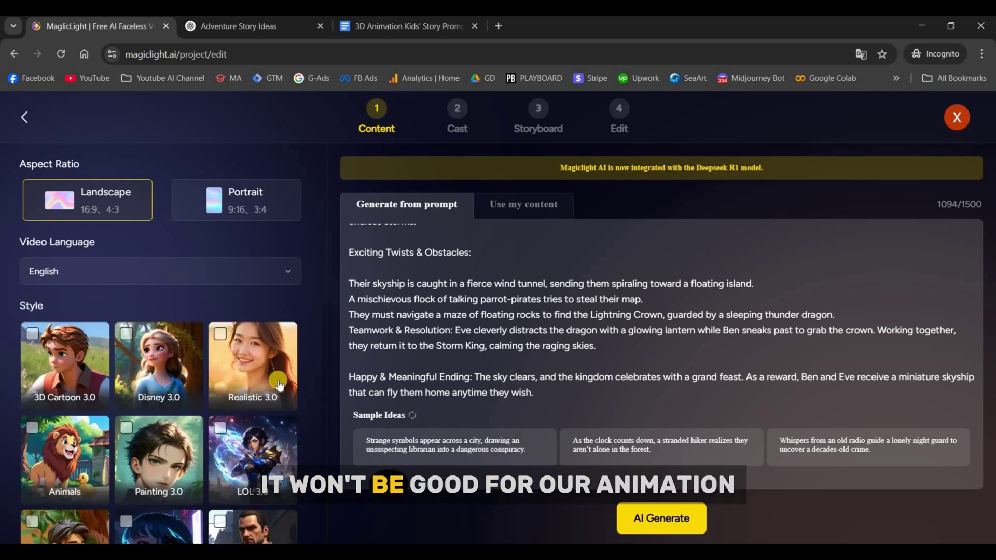
pyautogui.scroll(-1, 208, 436)
pyautogui.scroll(-2, 75, 402)
pyautogui.scroll(3, 158, 404)
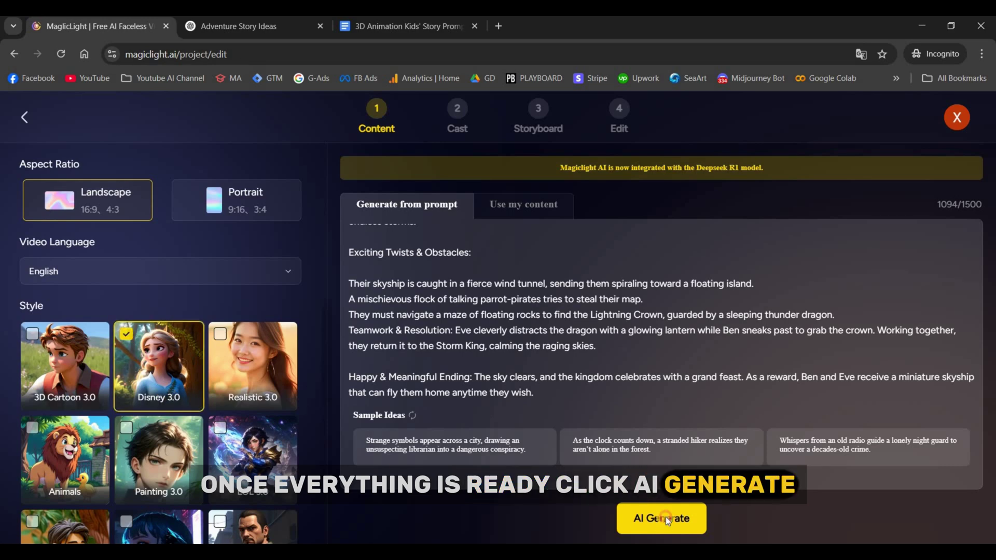
pyautogui.click(664, 518)
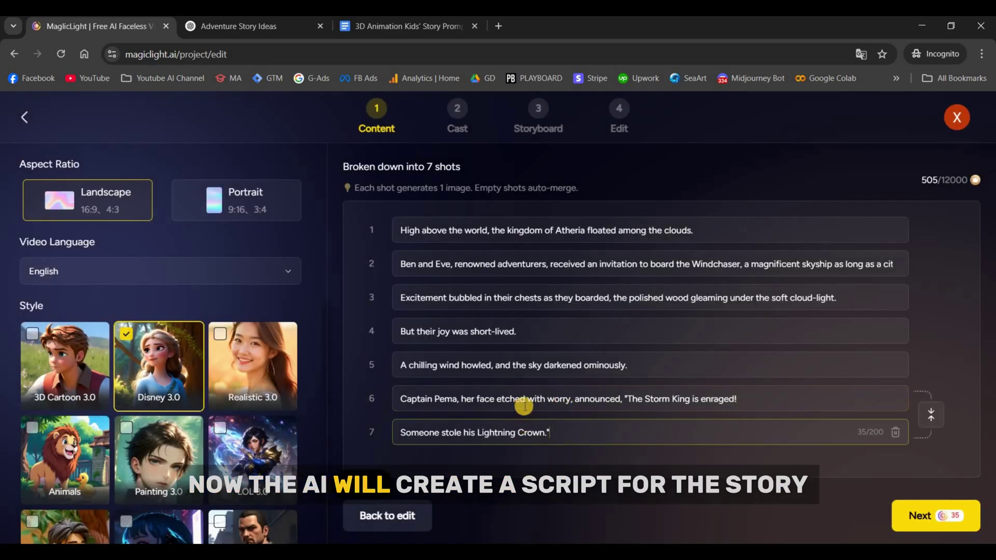
pyautogui.click(543, 394)
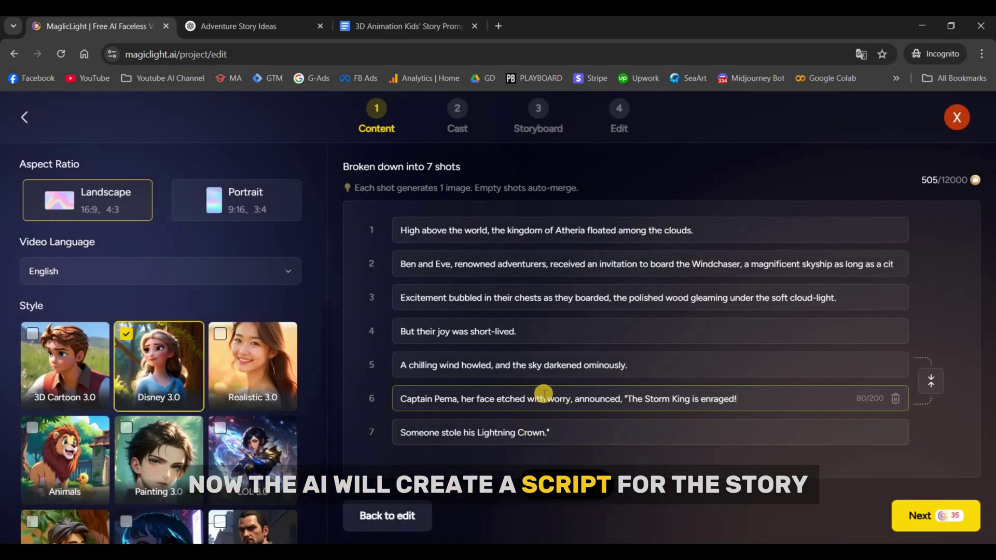
pyautogui.click(549, 330)
pyautogui.click(457, 230)
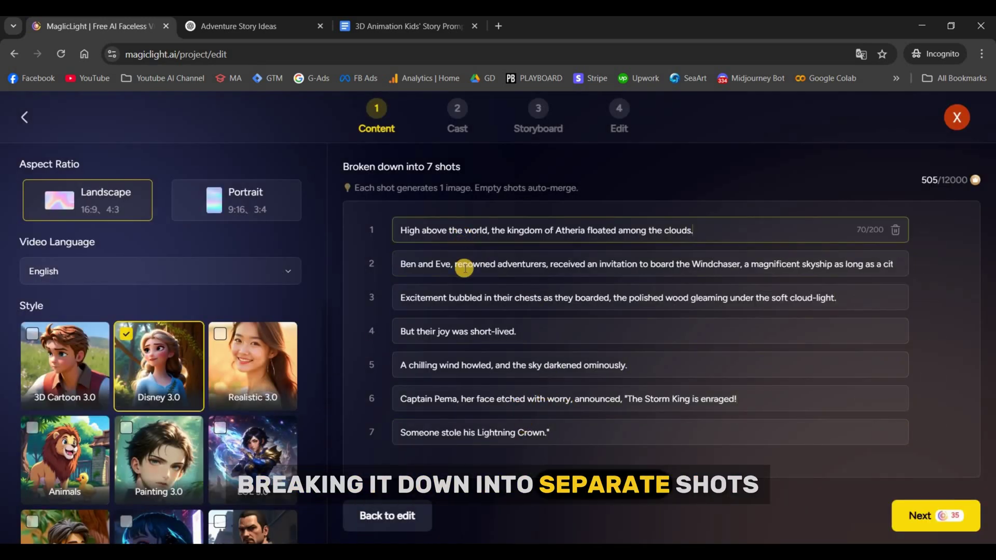
pyautogui.click(464, 268)
pyautogui.click(461, 295)
pyautogui.click(468, 339)
pyautogui.click(476, 373)
pyautogui.click(480, 410)
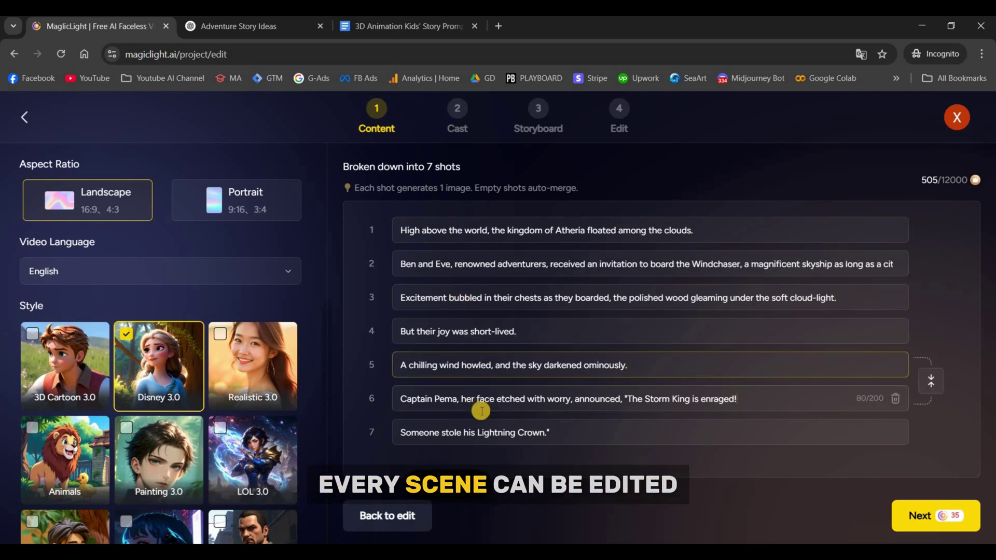
pyautogui.click(484, 432)
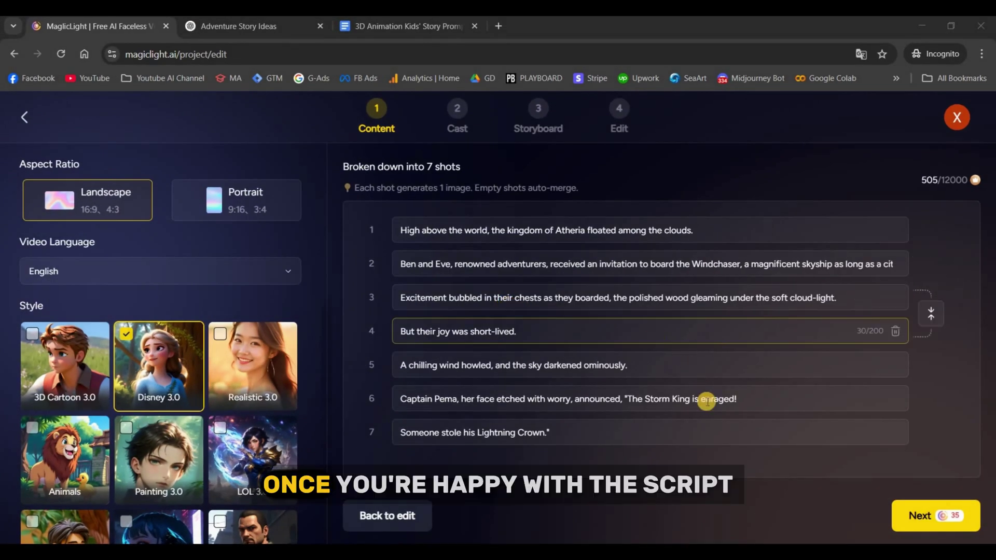
# Accept the script, edit Ben's character card, and start a new character from the Character Library.
pyautogui.click(919, 519)
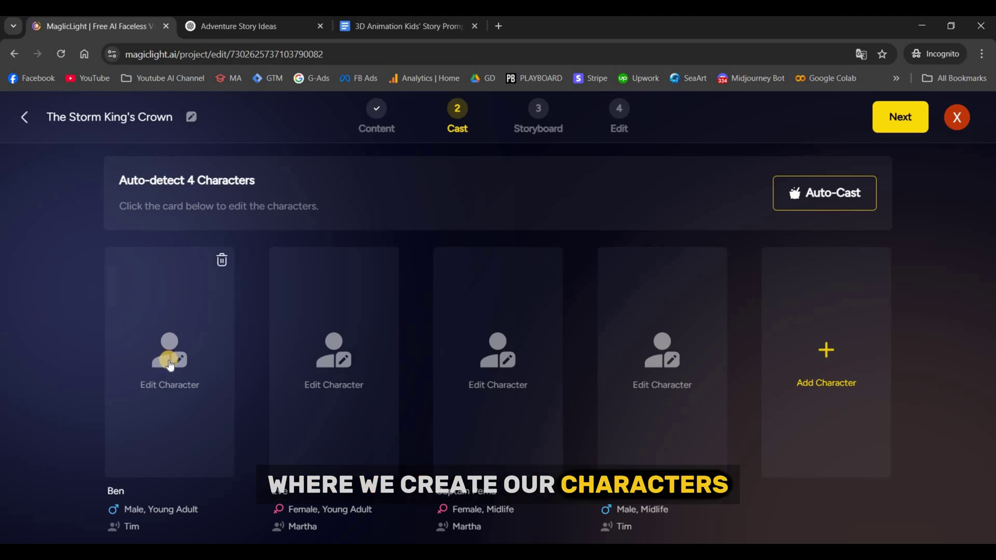
pyautogui.click(227, 374)
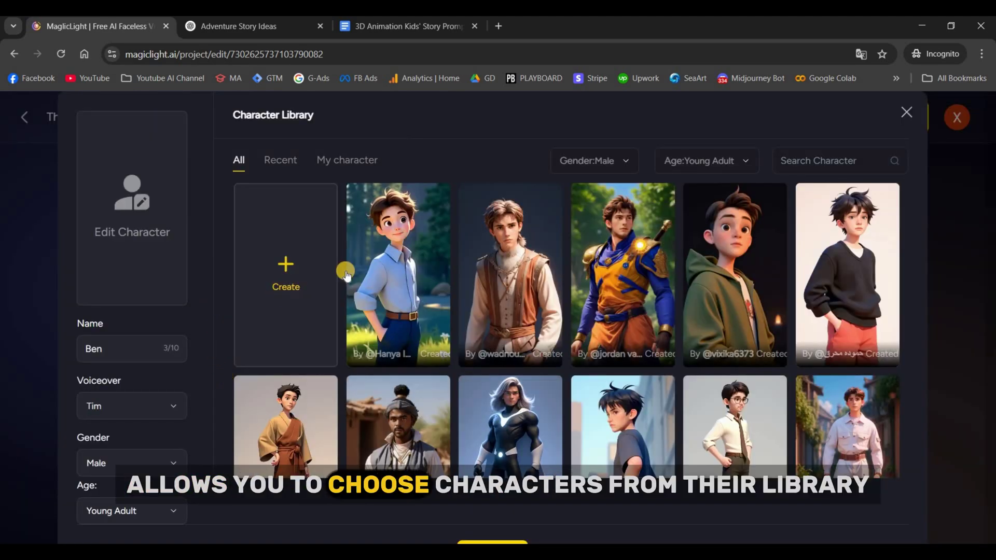
pyautogui.scroll(-3, 508, 267)
pyautogui.scroll(-12, 509, 267)
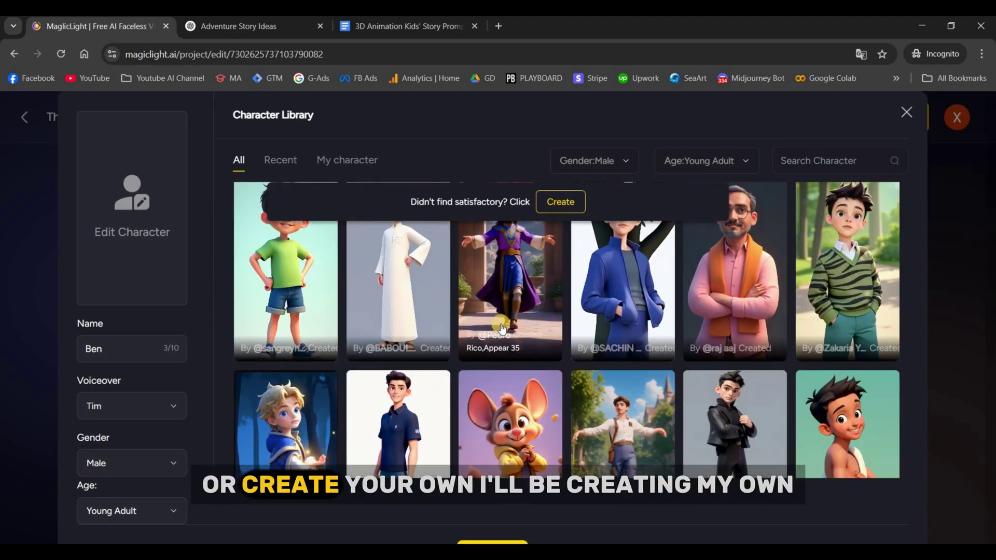
pyautogui.scroll(15, 533, 388)
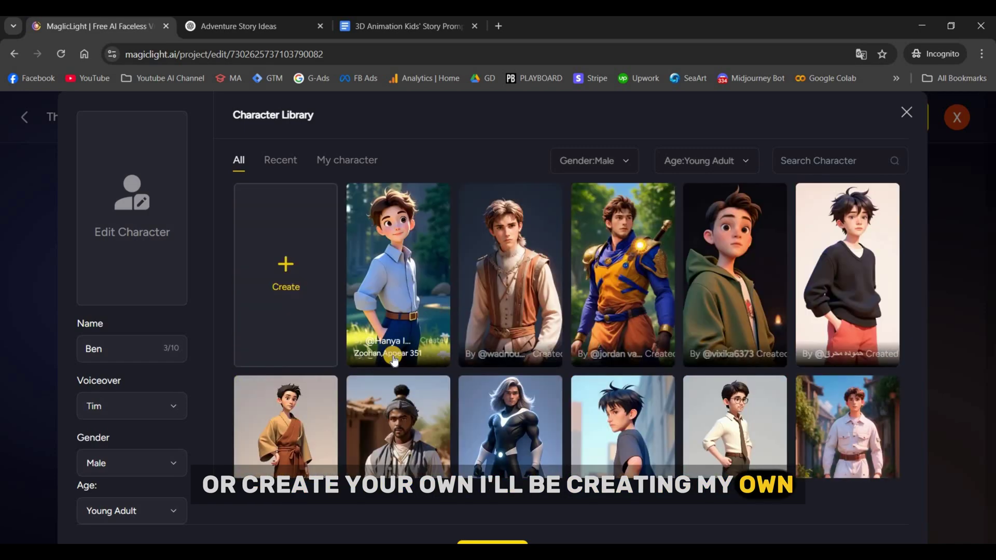
pyautogui.click(283, 256)
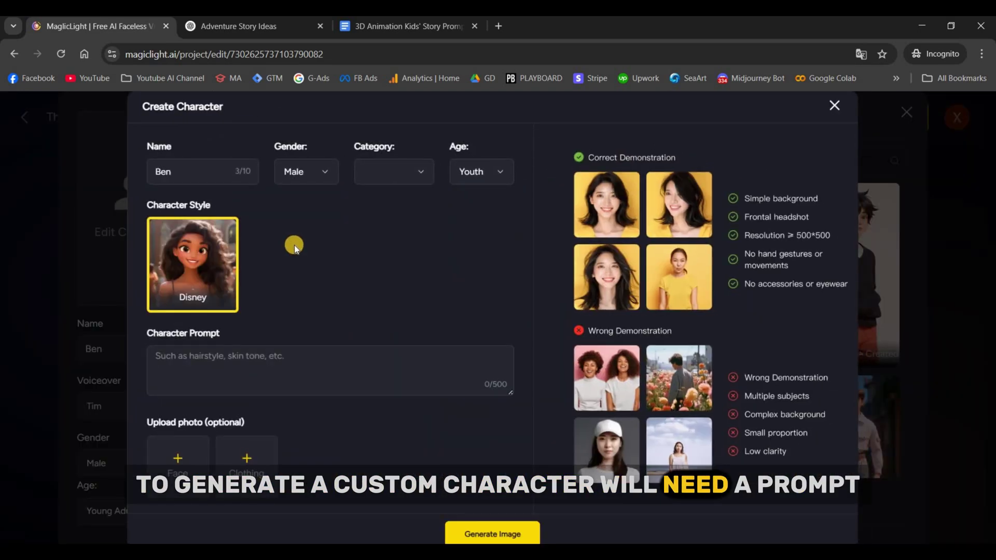
# Copy the Character Description Prompt from the Google Docs prompt document.
pyautogui.click(372, 28)
pyautogui.scroll(-3, 312, 284)
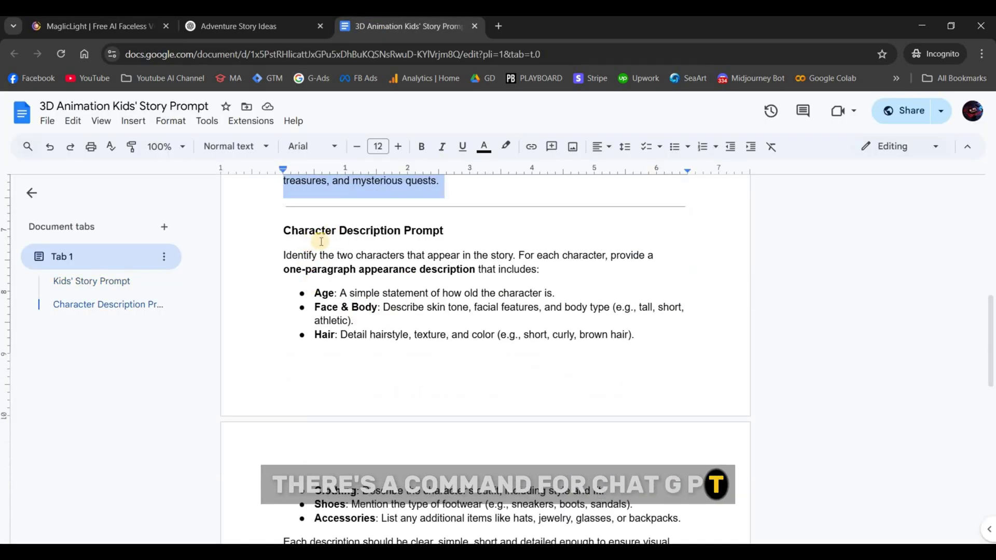
pyautogui.tripleClick(496, 229)
pyautogui.moveTo(285, 256); pyautogui.dragTo(536, 382)
pyautogui.scroll(-3, 543, 370)
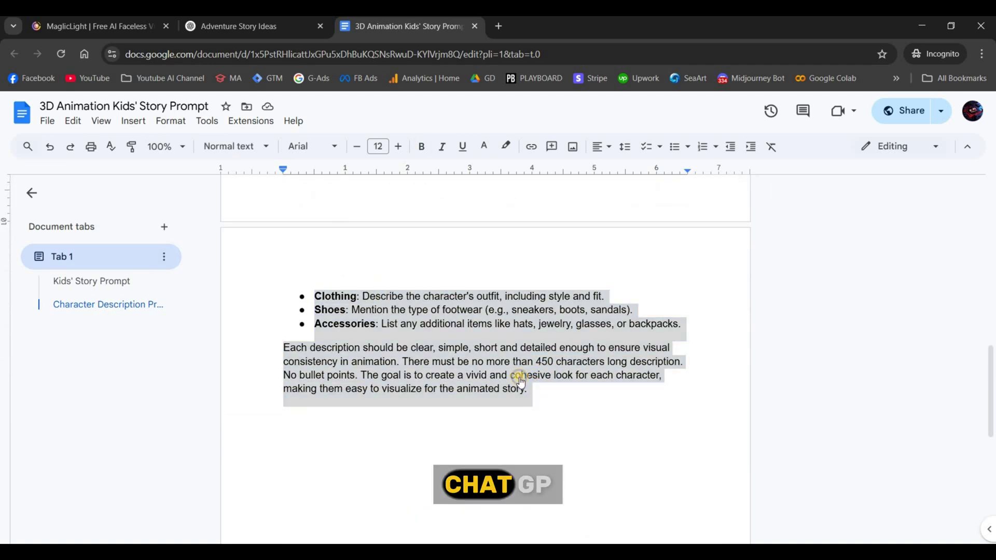
pyautogui.rightClick(518, 374)
pyautogui.click(553, 238)
# Send the character prompt in ChatGPT, select Ben's description, and return to MagicLight.
pyautogui.click(244, 26)
pyautogui.scroll(-2, 576, 260)
pyautogui.rightClick(434, 455)
pyautogui.click(454, 318)
pyautogui.press('Return')
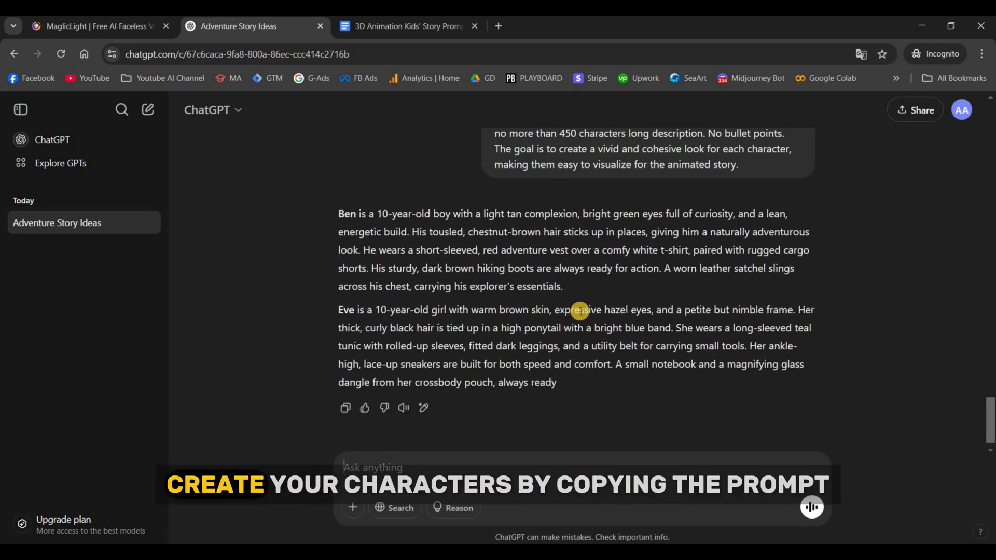
pyautogui.moveTo(577, 290); pyautogui.dragTo(325, 215)
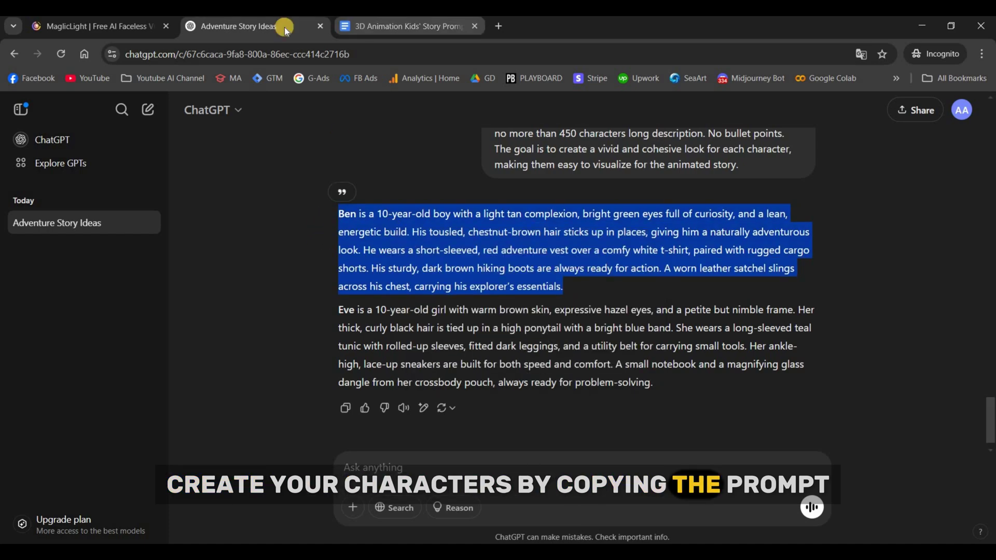
pyautogui.click(94, 26)
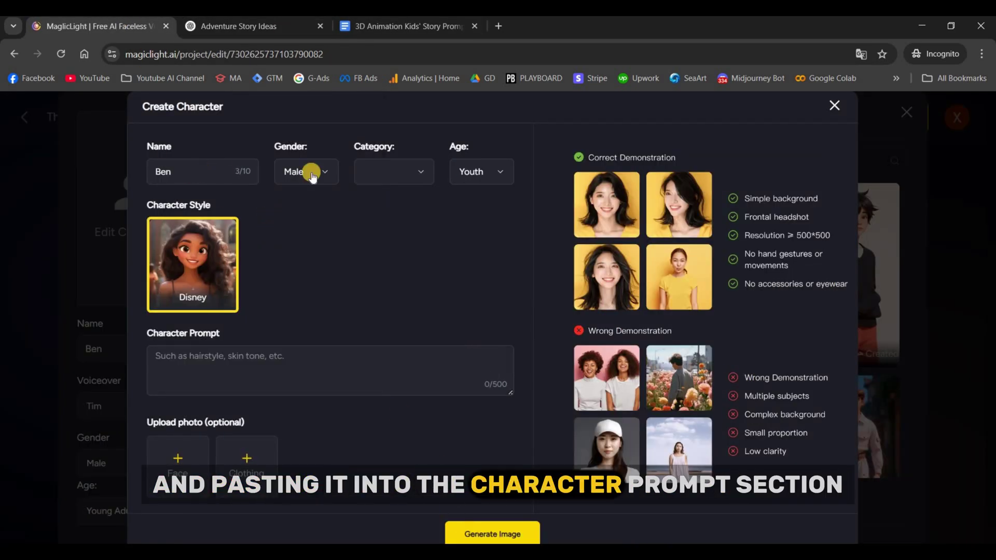
# Set Ben's category to Human and age to Child, and generate his character image.
pyautogui.click(396, 178)
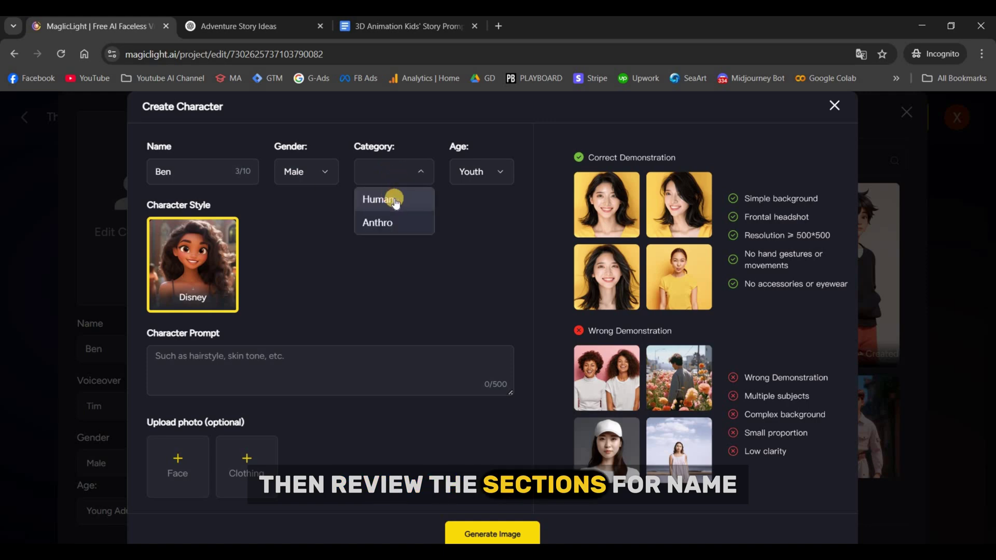
pyautogui.click(393, 199)
pyautogui.click(481, 174)
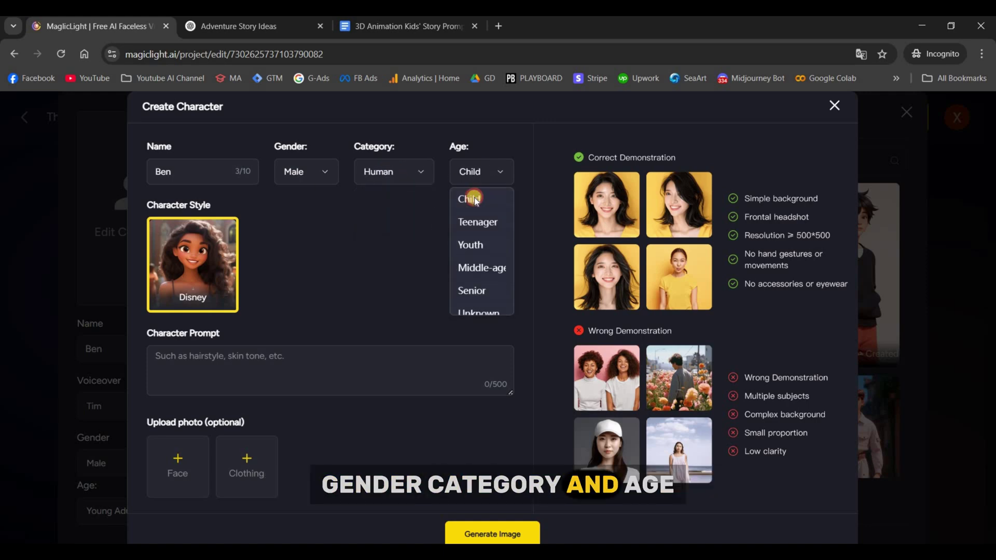
pyautogui.click(474, 200)
pyautogui.click(469, 533)
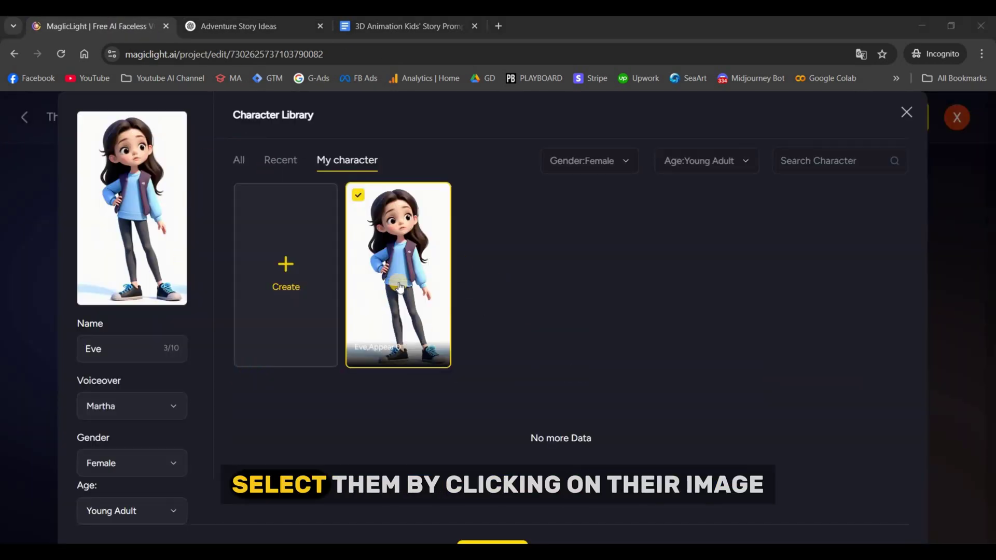
pyautogui.scroll(-1, 507, 508)
# Confirm Eve, cast the crowned king as the Storm King, and continue to the storyboard.
pyautogui.click(494, 522)
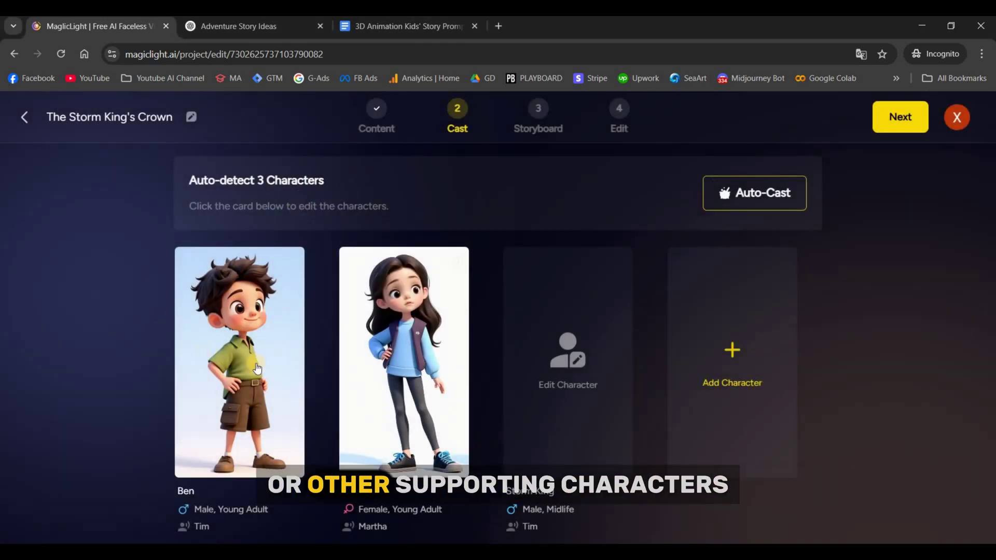
pyautogui.click(559, 347)
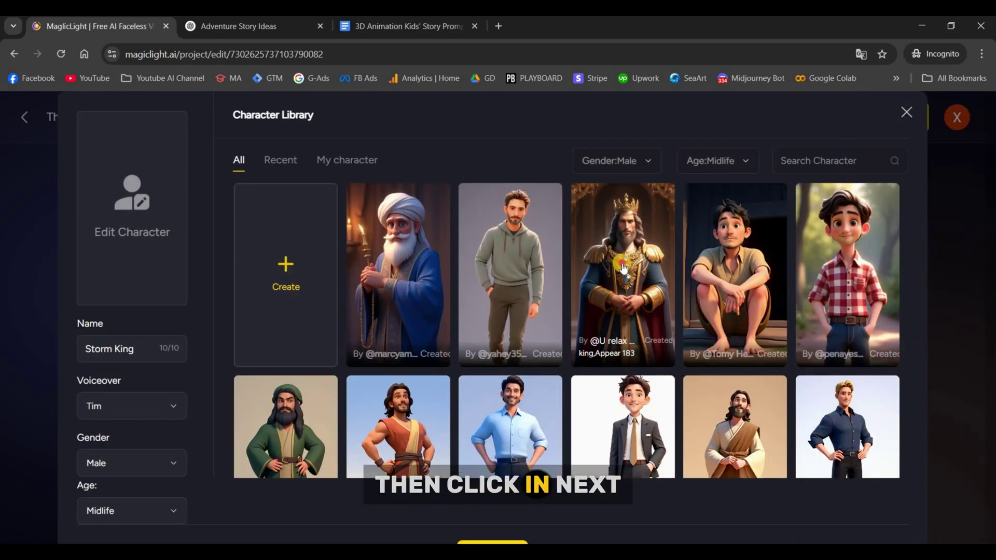
pyautogui.click(602, 290)
pyautogui.scroll(-1, 570, 363)
pyautogui.click(519, 473)
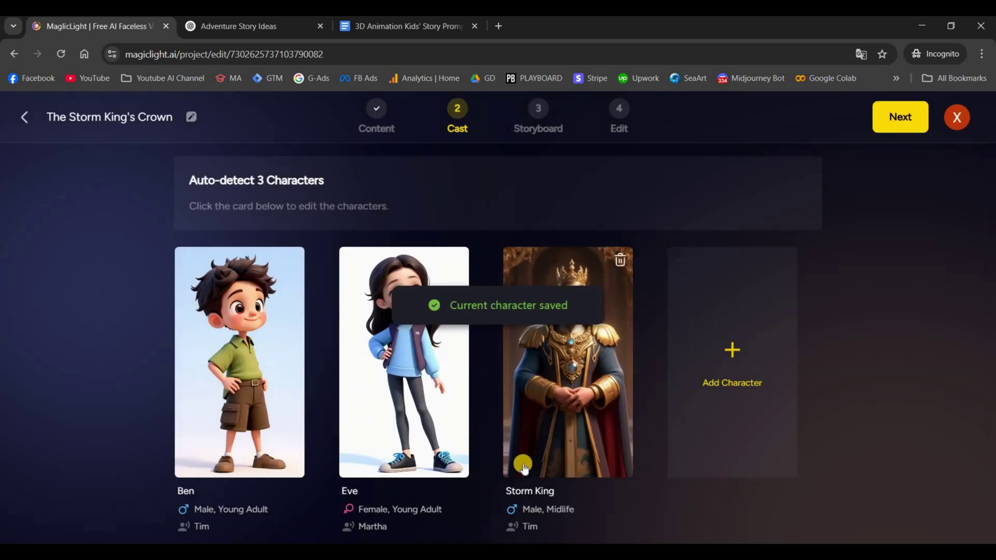
pyautogui.click(896, 116)
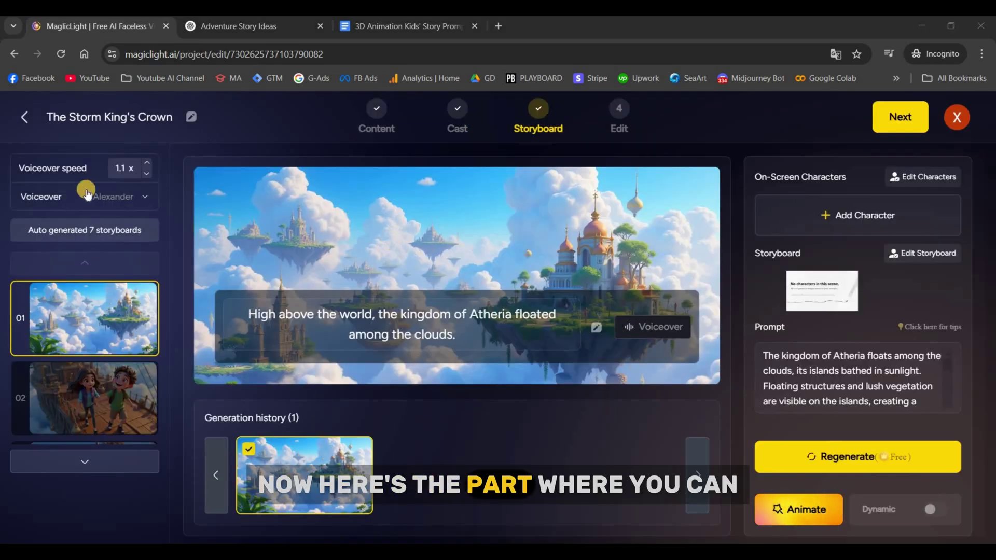
# Lower the voiceover speed to 1.0x, keep the Alexander voice, and view scene 02.
pyautogui.click(147, 174)
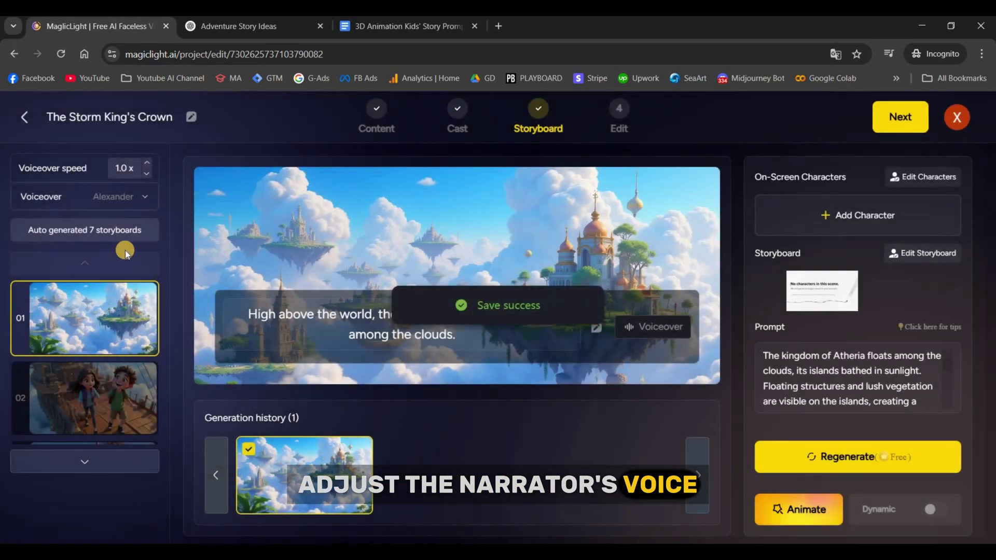
pyautogui.click(145, 199)
pyautogui.scroll(3, 94, 280)
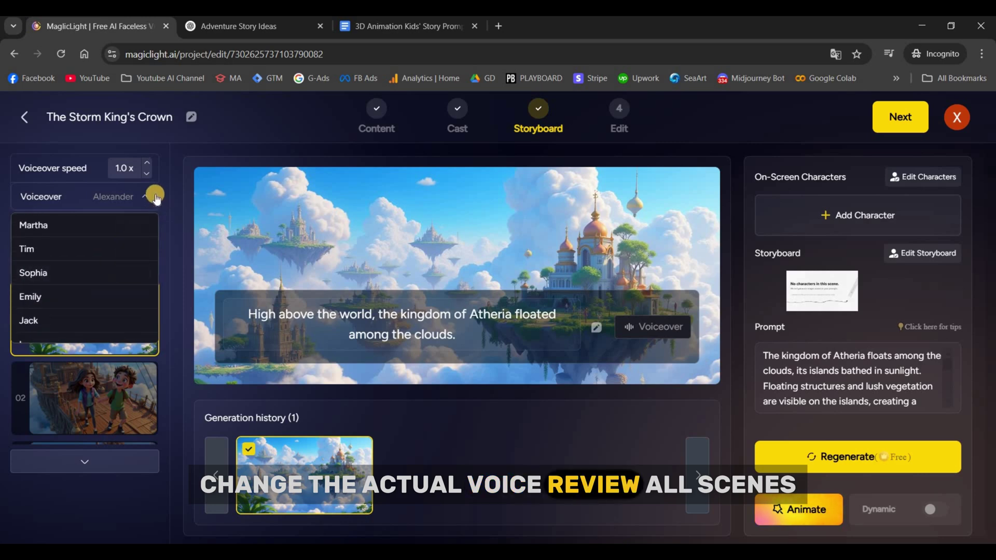
pyautogui.click(135, 230)
pyautogui.scroll(-1, 60, 340)
pyautogui.click(52, 326)
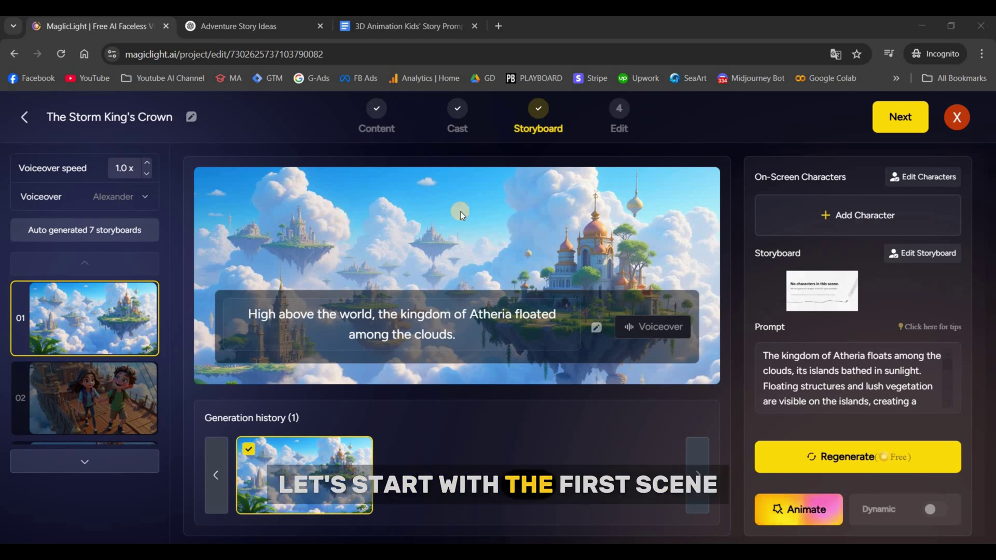
# Choose Animate Pro for scene 01, with motion generated intelligently from the scene.
pyautogui.click(798, 508)
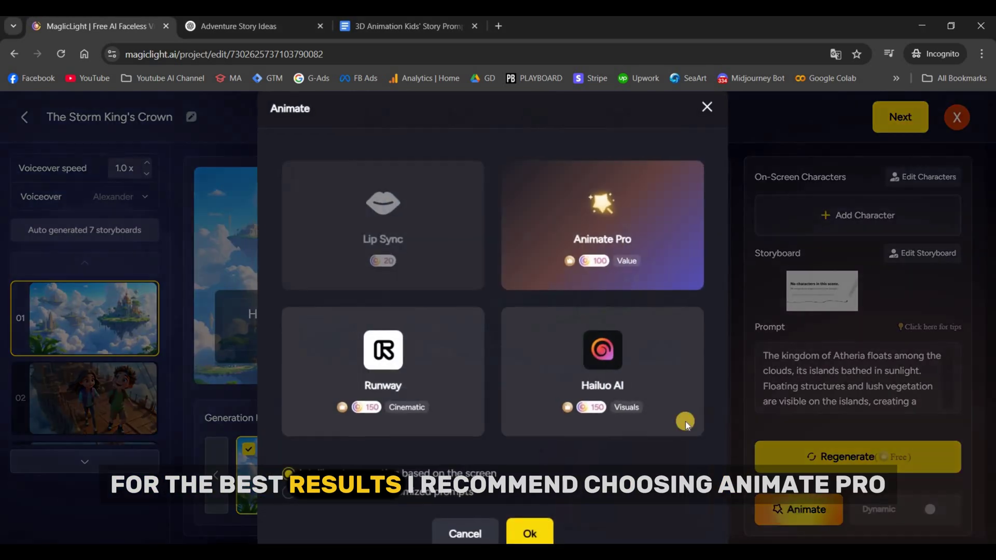
pyautogui.click(612, 218)
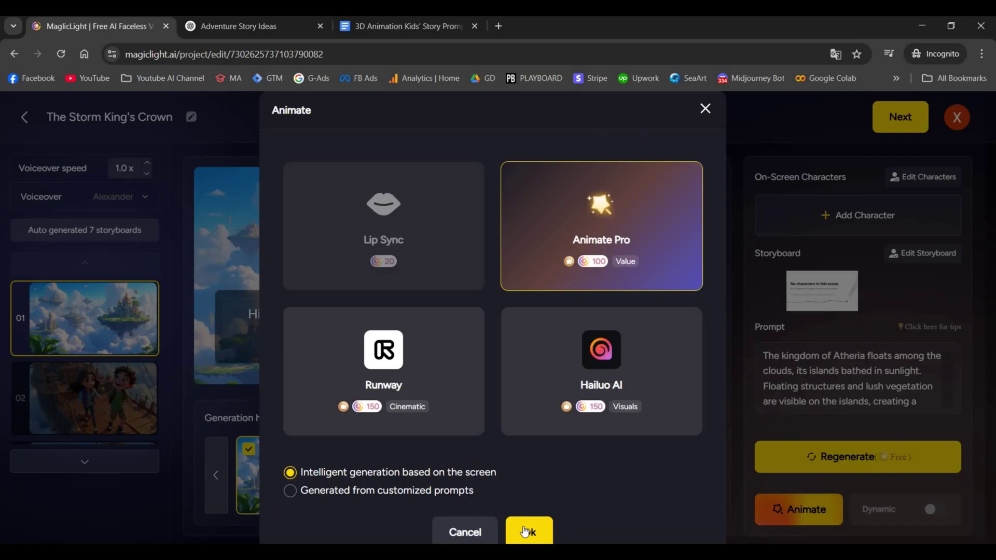
# Animate scenes 01 to 03 with Animate Pro, then review the animated scenes 02 and 01.
pyautogui.click(491, 540)
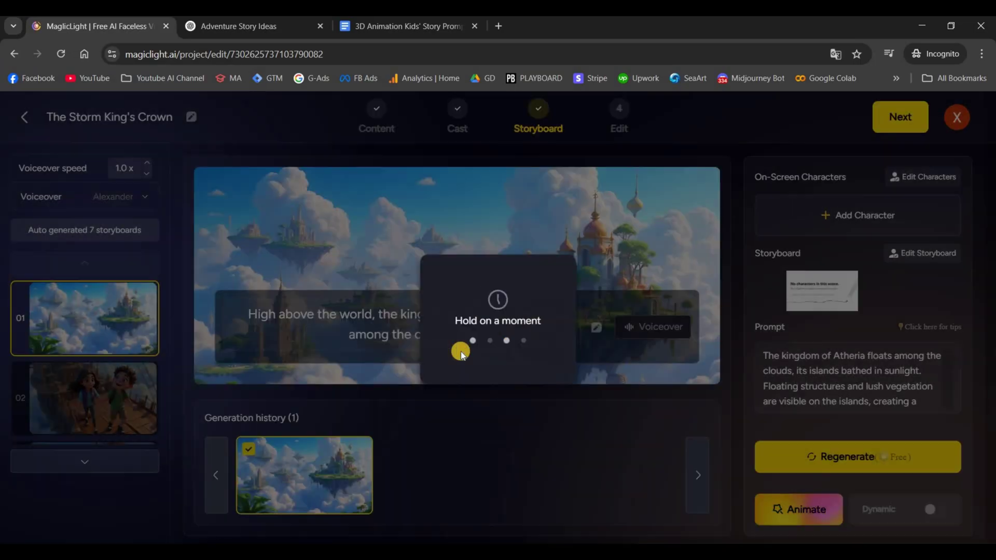
pyautogui.click(84, 397)
pyautogui.click(793, 506)
pyautogui.click(529, 532)
pyautogui.click(452, 352)
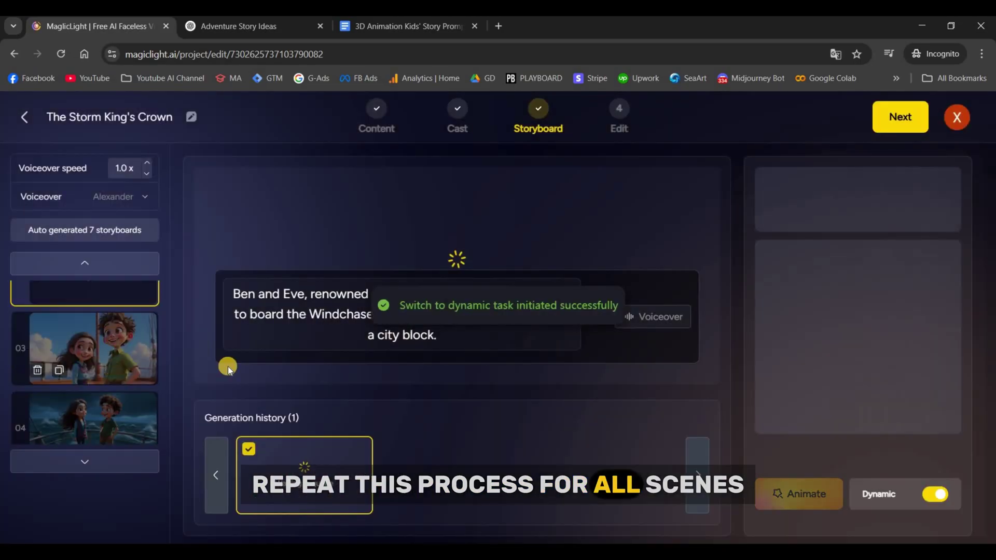
pyautogui.click(85, 348)
pyautogui.click(798, 509)
pyautogui.click(529, 532)
pyautogui.click(85, 420)
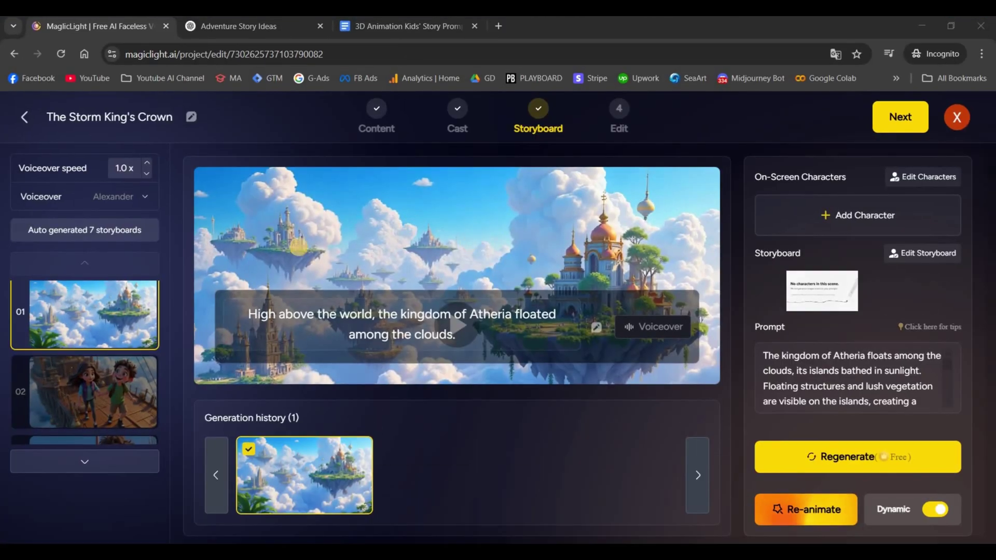
pyautogui.click(93, 392)
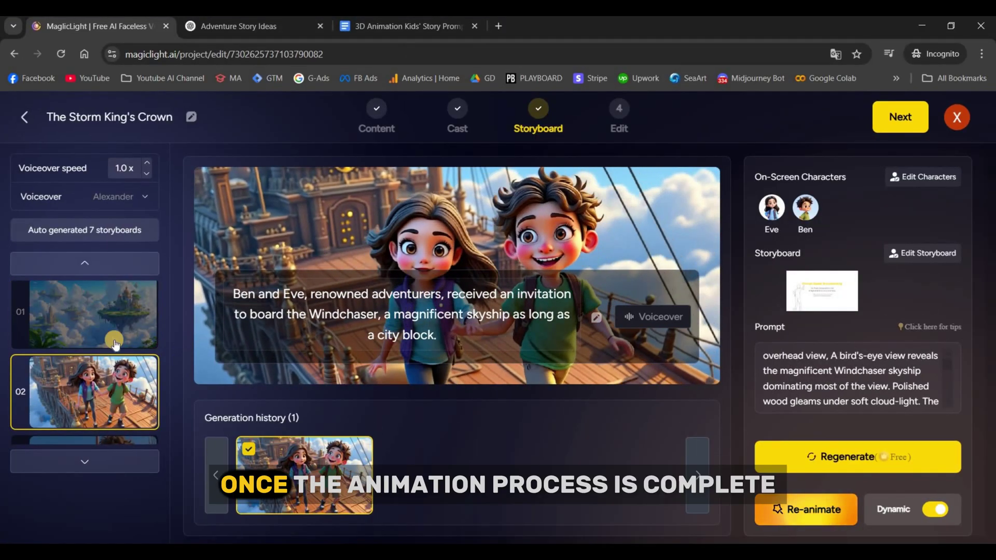
pyautogui.click(151, 315)
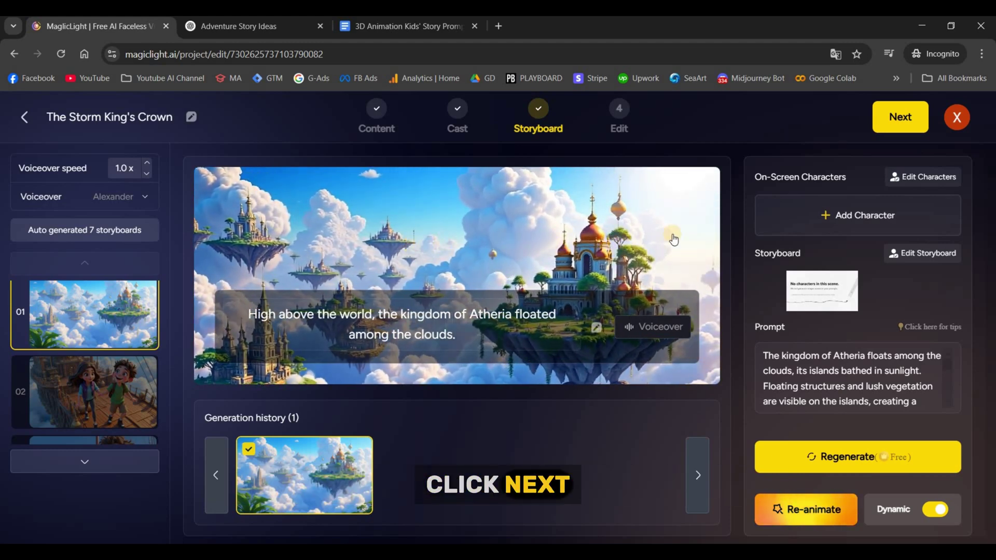
# Use the third scene's image as the cover and check the subtitle style options.
pyautogui.click(898, 117)
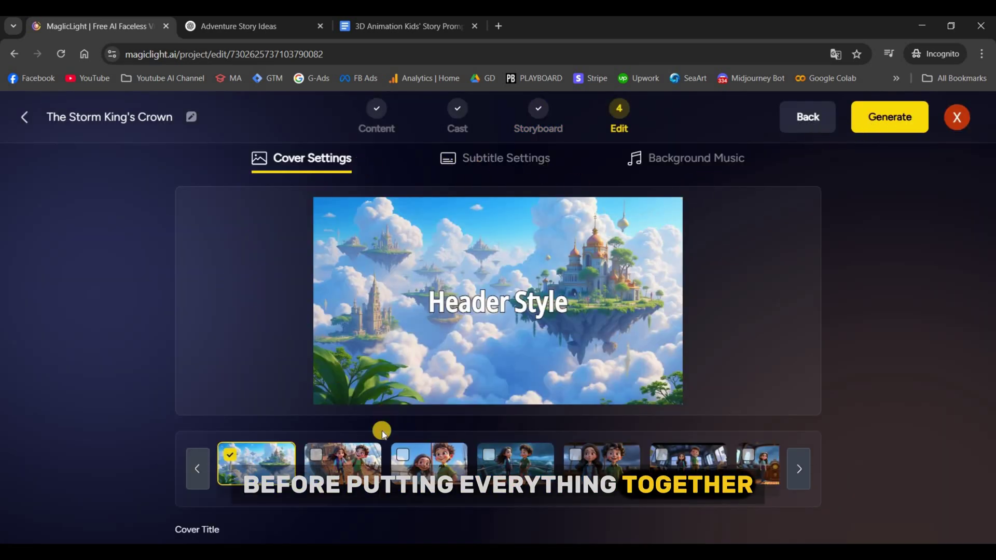
pyautogui.click(422, 467)
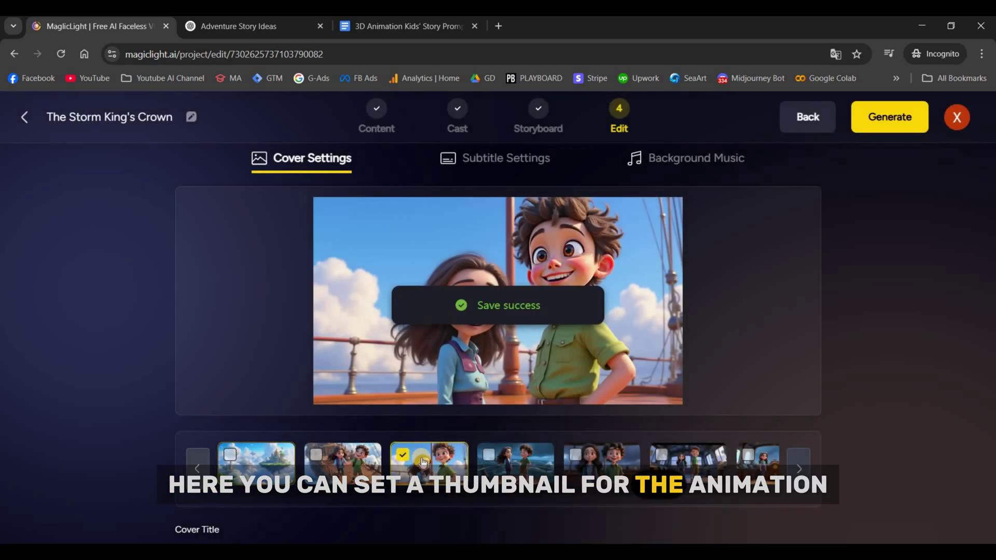
pyautogui.click(487, 158)
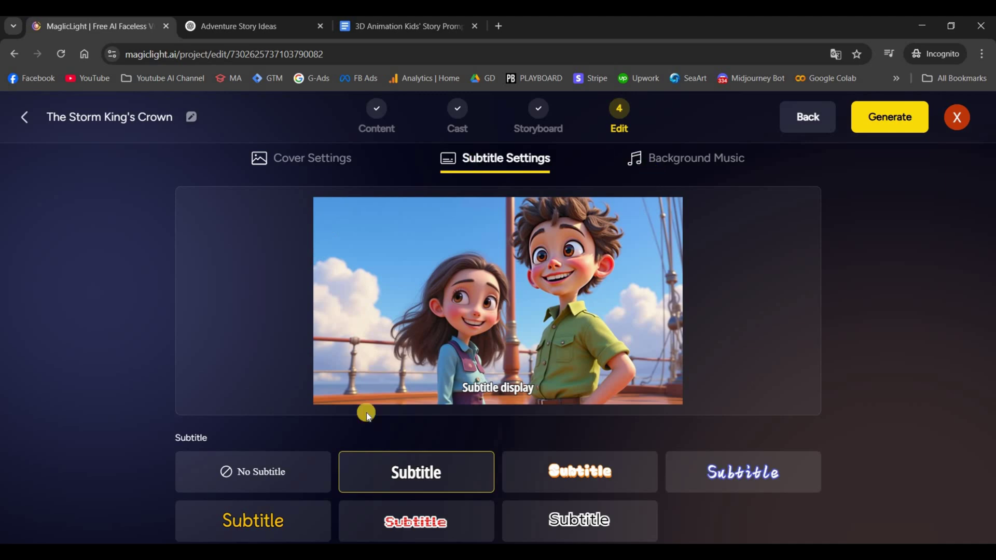
# Set El Mosco as background music and generate the final video at 16:9.
pyautogui.click(665, 157)
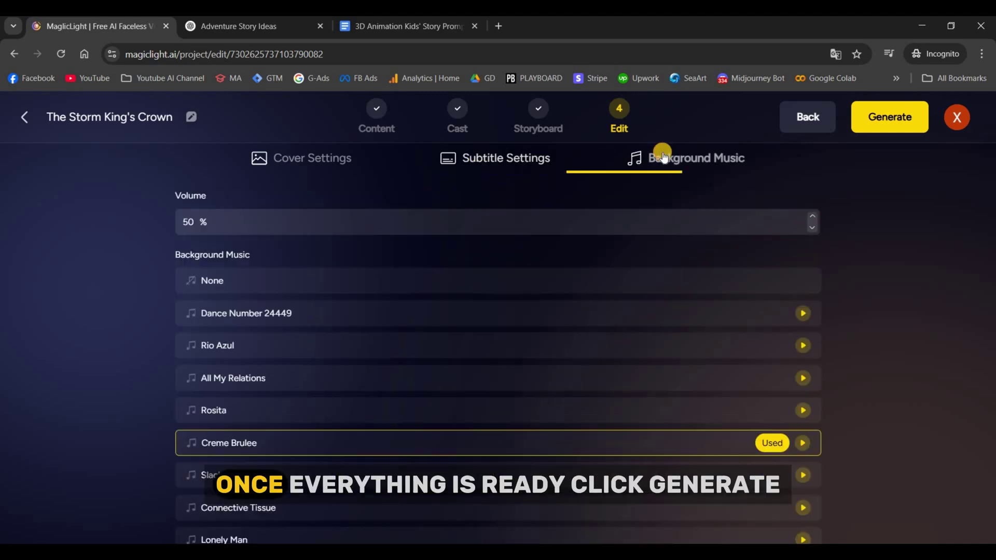
pyautogui.scroll(-5, 363, 363)
pyautogui.scroll(-5, 493, 395)
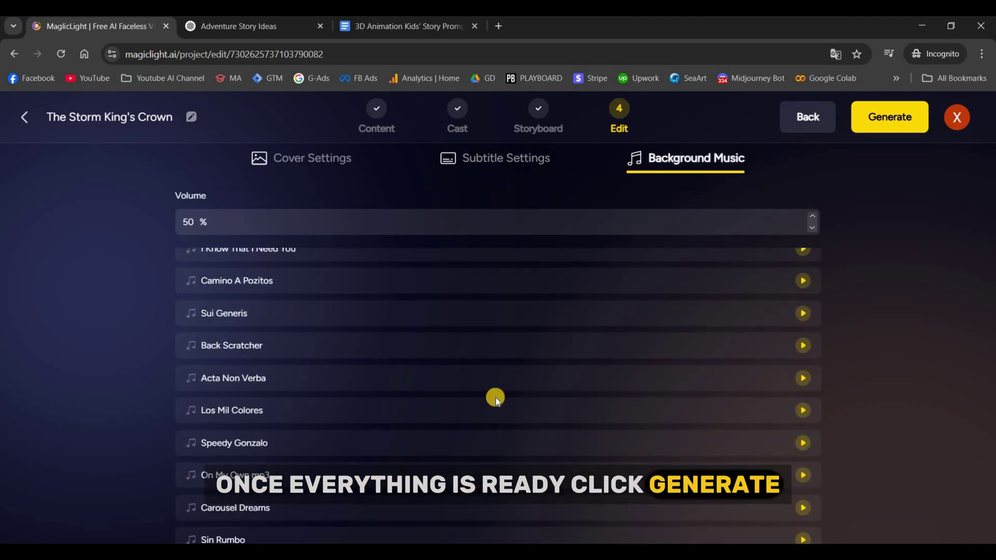
pyautogui.click(466, 393)
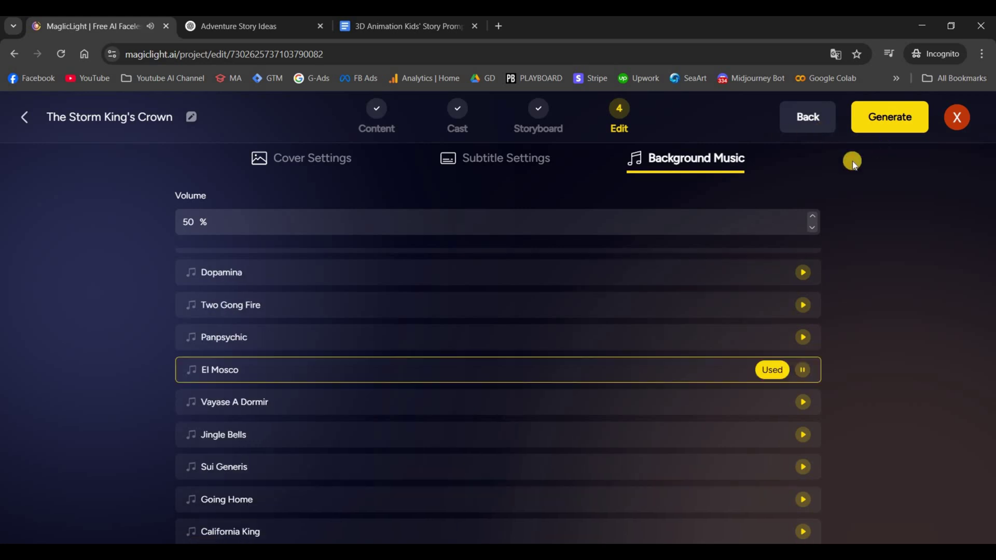
pyautogui.click(902, 118)
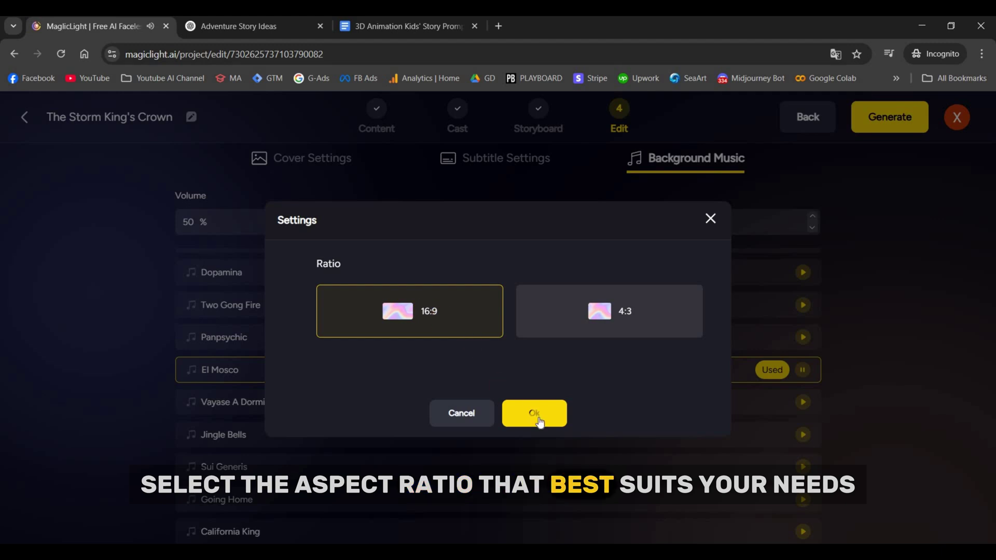
pyautogui.click(536, 415)
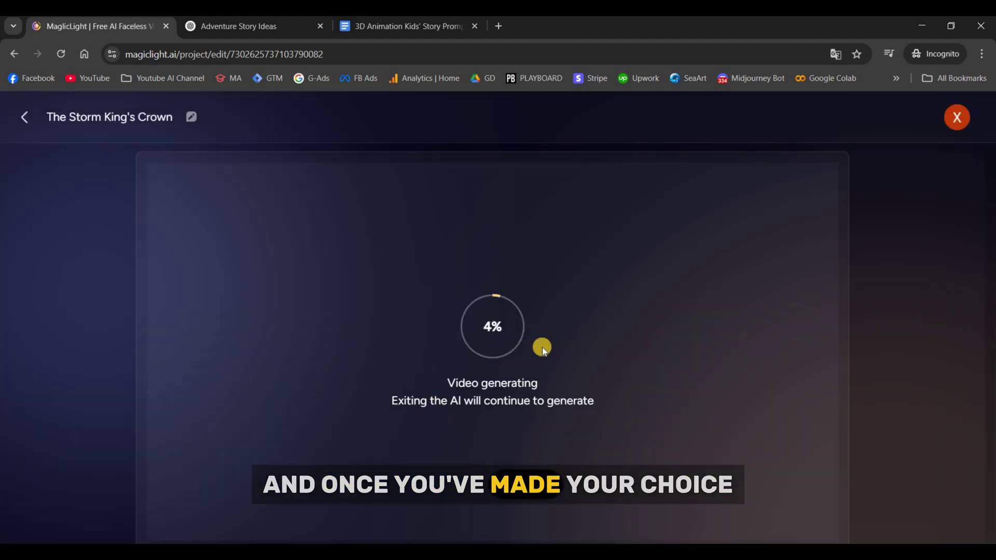